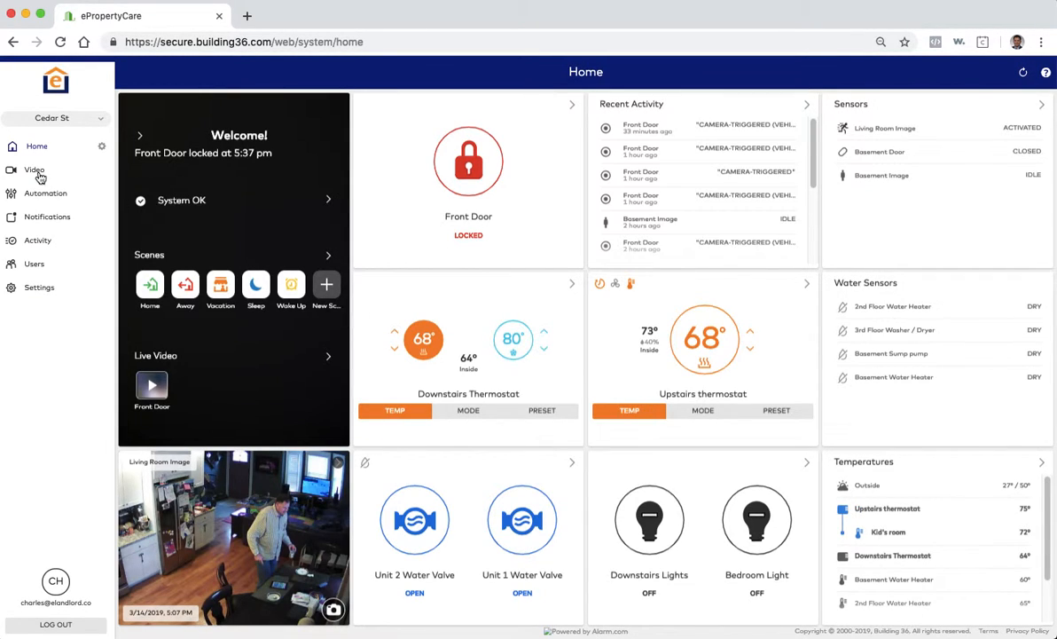
Open the Video Motion Detection settings for the Front Door camera.
{"action": "left_click", "coordinate": [33, 173]}
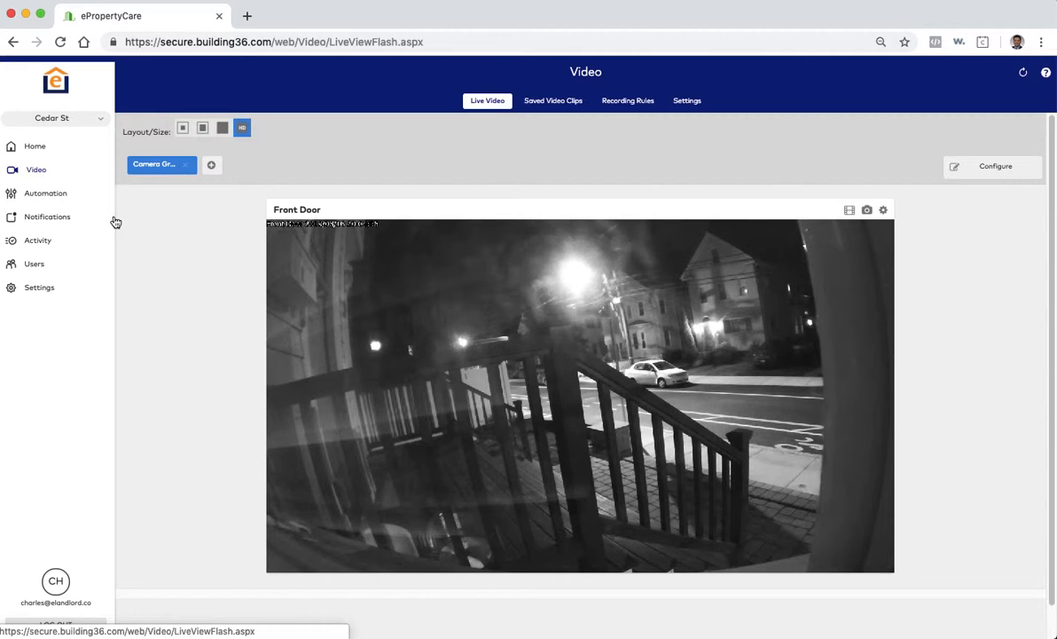
{"action": "left_click", "coordinate": [691, 105]}
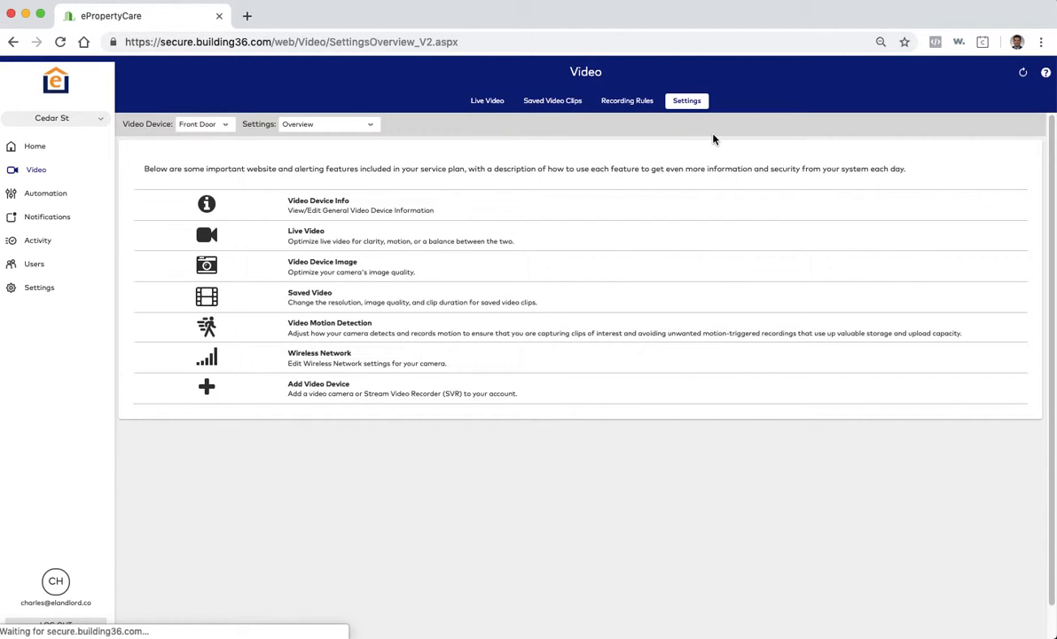
{"action": "left_click", "coordinate": [334, 330]}
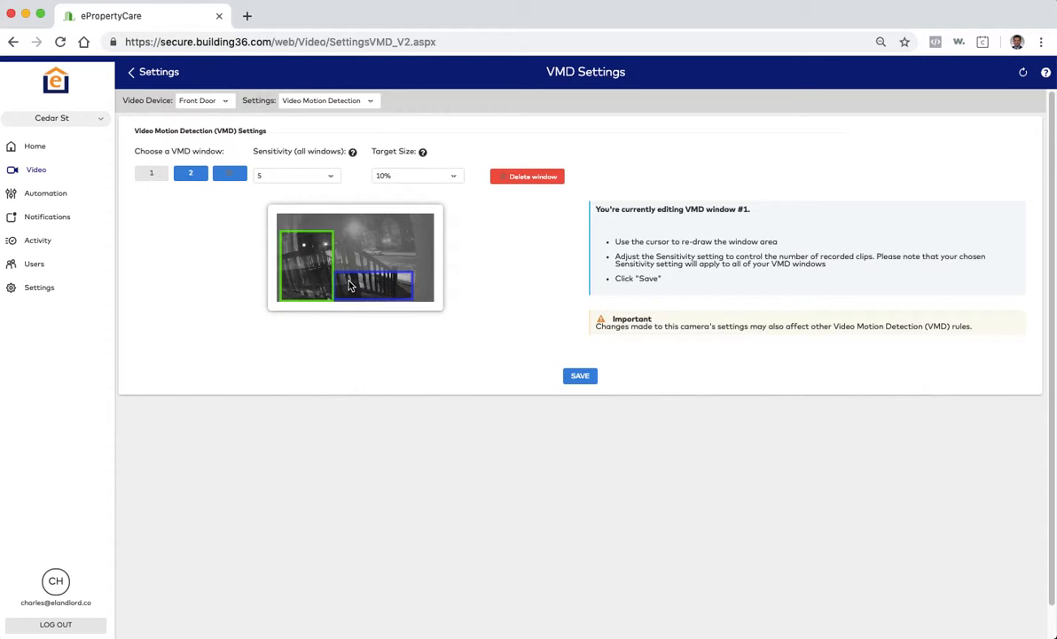
Redraw VMD window 2 as a shallower strip along the image's lower edge, and add and save a small third window just above it.
{"action": "left_click", "coordinate": [190, 174]}
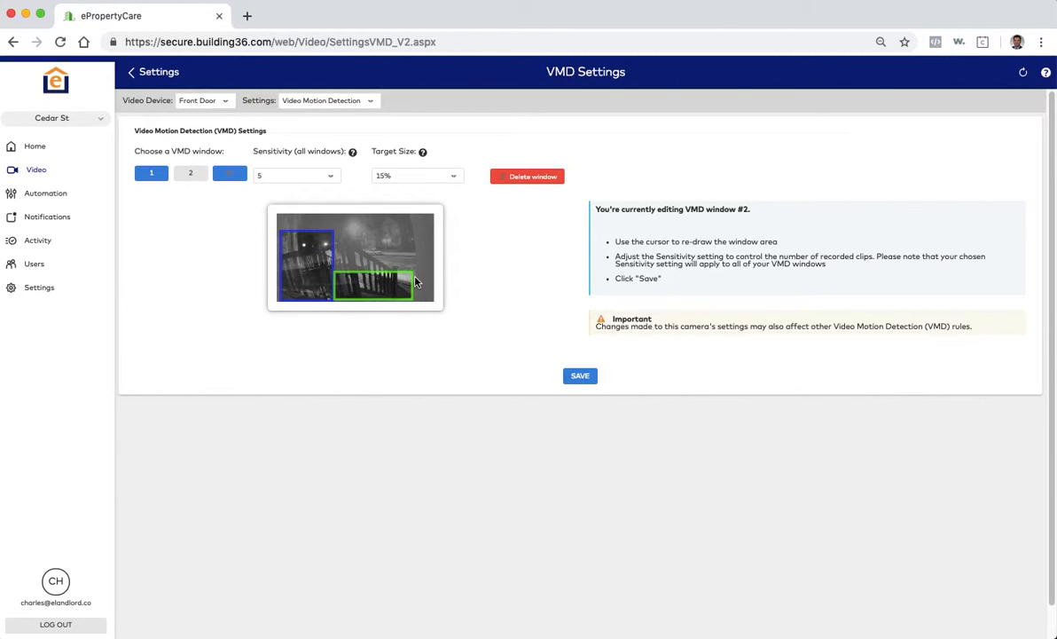
{"action": "left_click_drag", "start_coordinate": [412, 285], "coordinate": [333, 302]}
{"action": "left_click", "coordinate": [233, 174]}
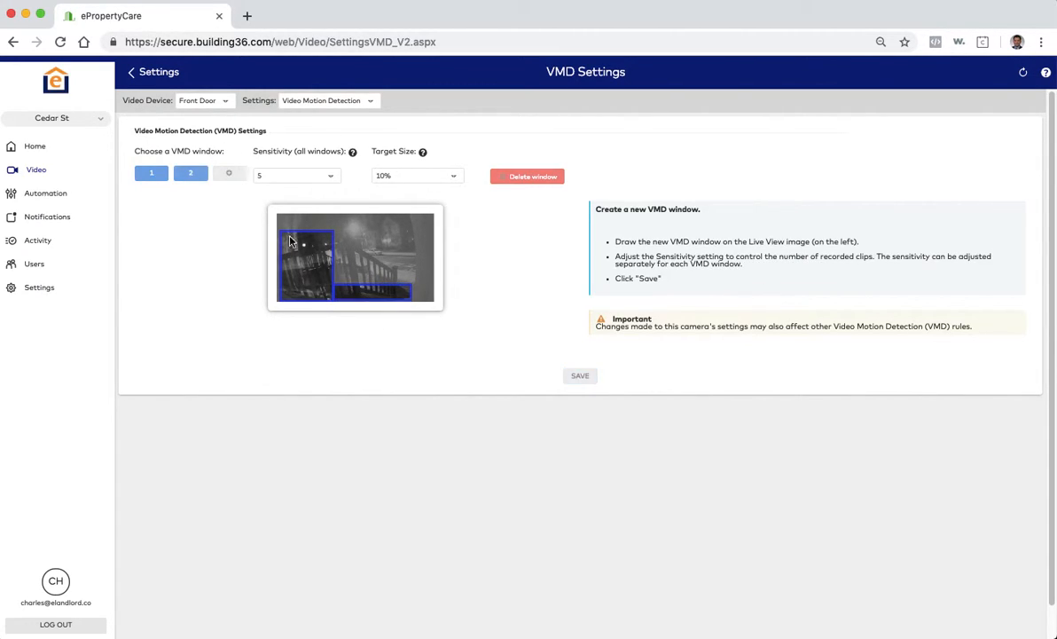
{"action": "left_click", "coordinate": [338, 271]}
{"action": "left_click_drag", "start_coordinate": [338, 271], "coordinate": [377, 281]}
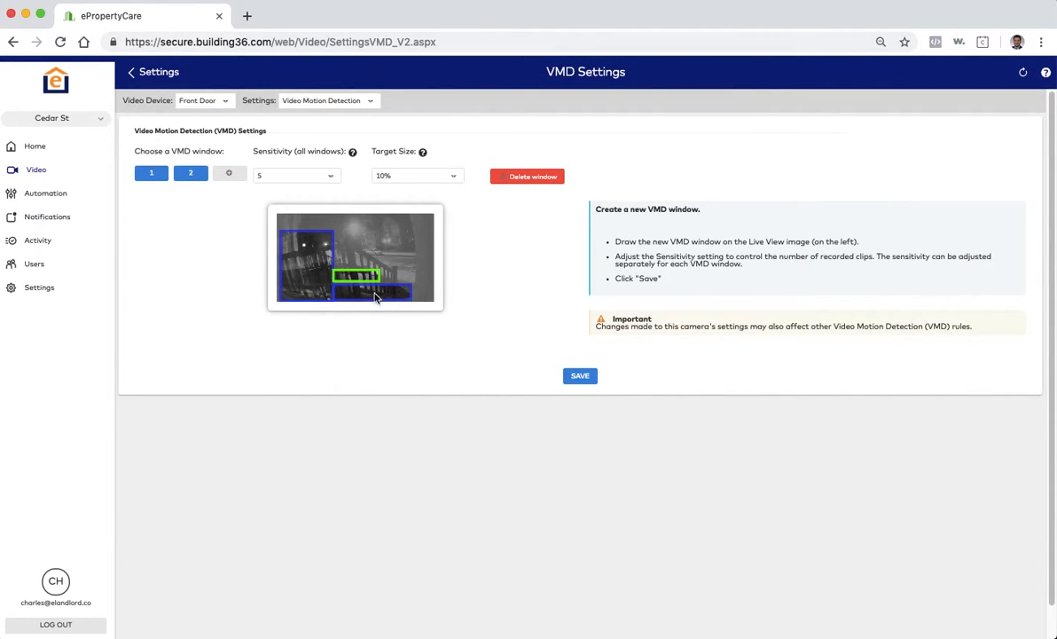
{"action": "left_click", "coordinate": [576, 377]}
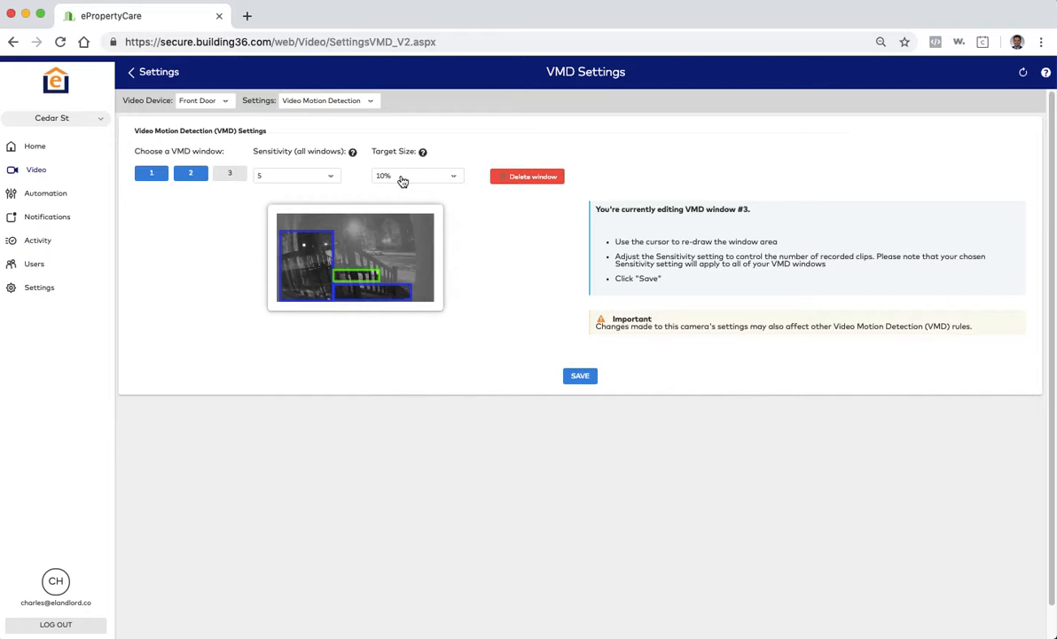
{"action": "mouse_move", "coordinate": [423, 154]}
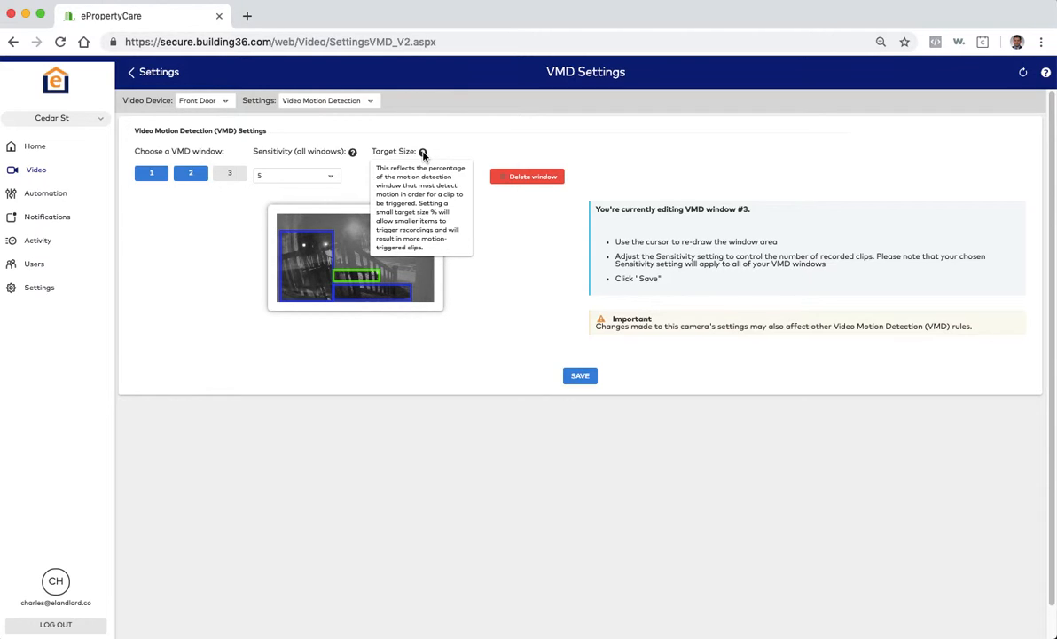
{"action": "mouse_move", "coordinate": [354, 154]}
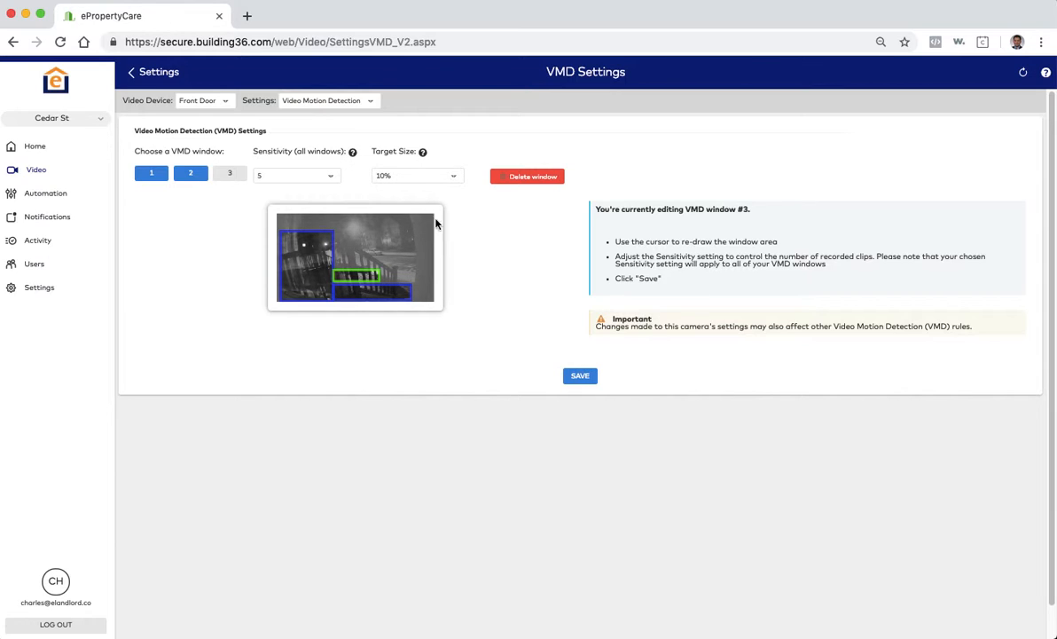
Start a new recording rule triggered by Video Motion Detection (VMD) and assign it to the Front Door camera.
{"action": "left_click", "coordinate": [156, 75]}
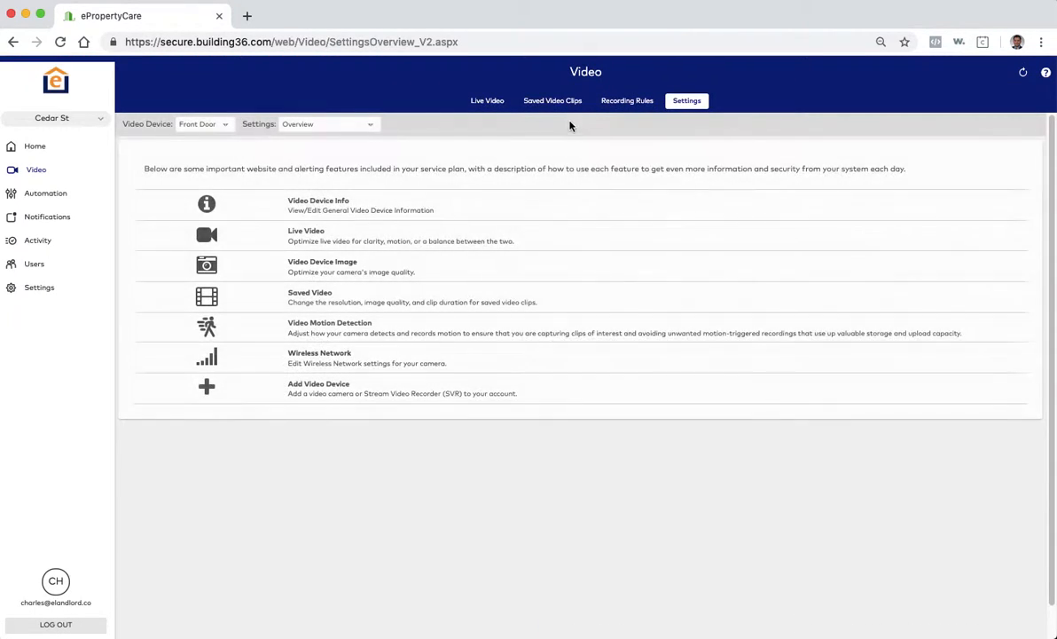
{"action": "left_click", "coordinate": [630, 102]}
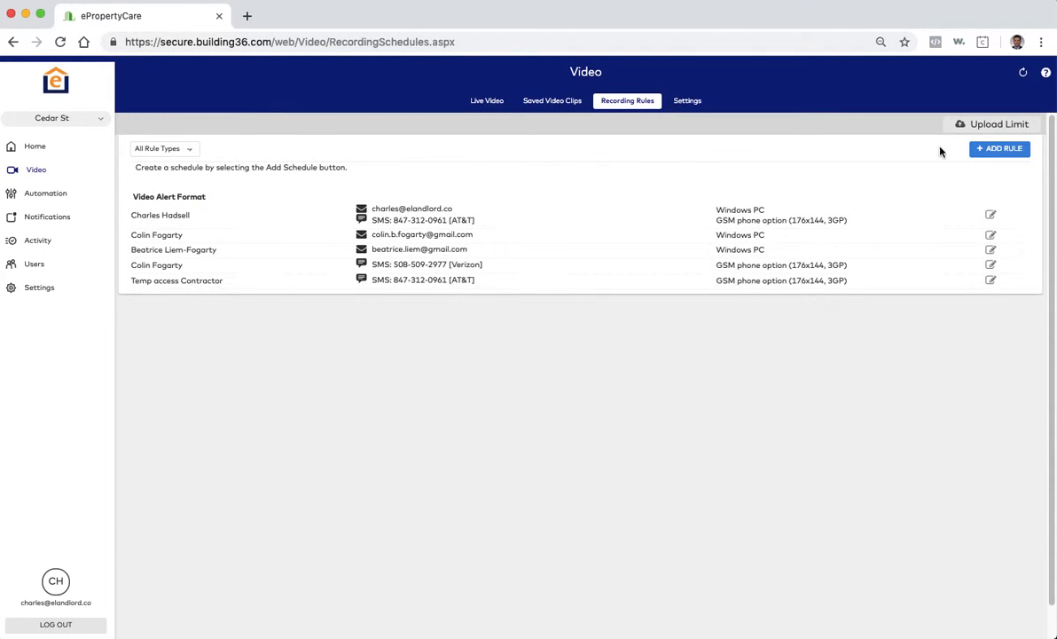
{"action": "left_click", "coordinate": [994, 151]}
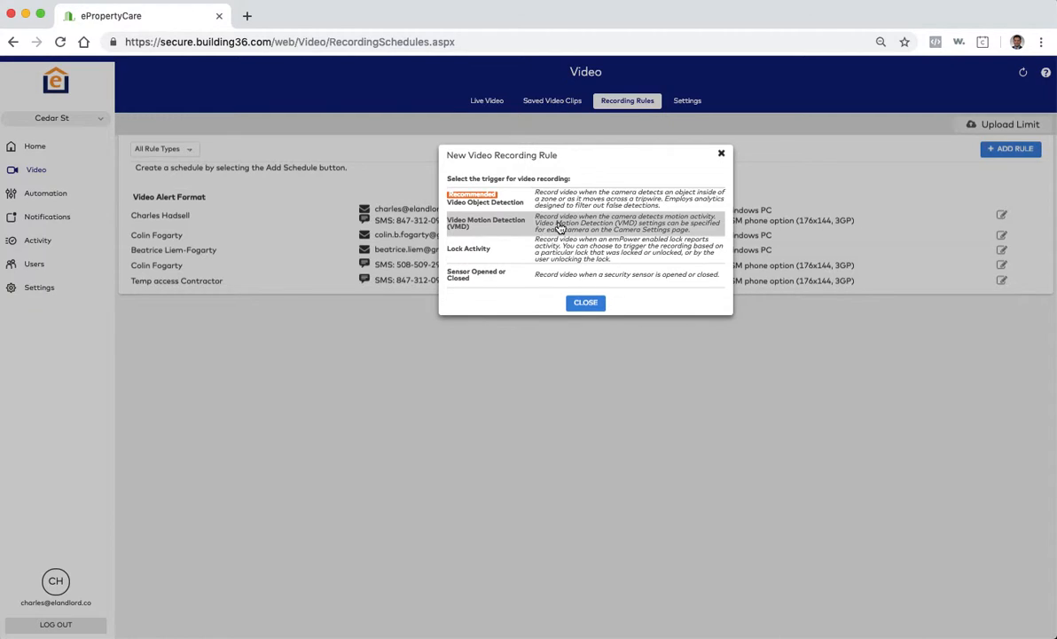
{"action": "left_click", "coordinate": [559, 228]}
{"action": "left_click", "coordinate": [359, 108]}
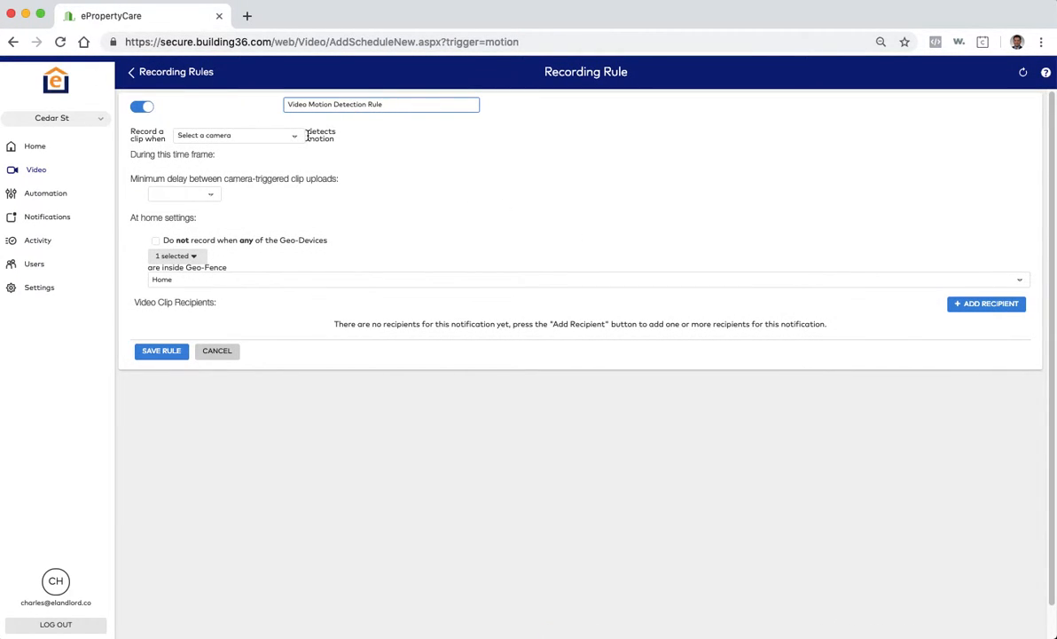
{"action": "left_click", "coordinate": [275, 135]}
{"action": "left_click", "coordinate": [215, 144]}
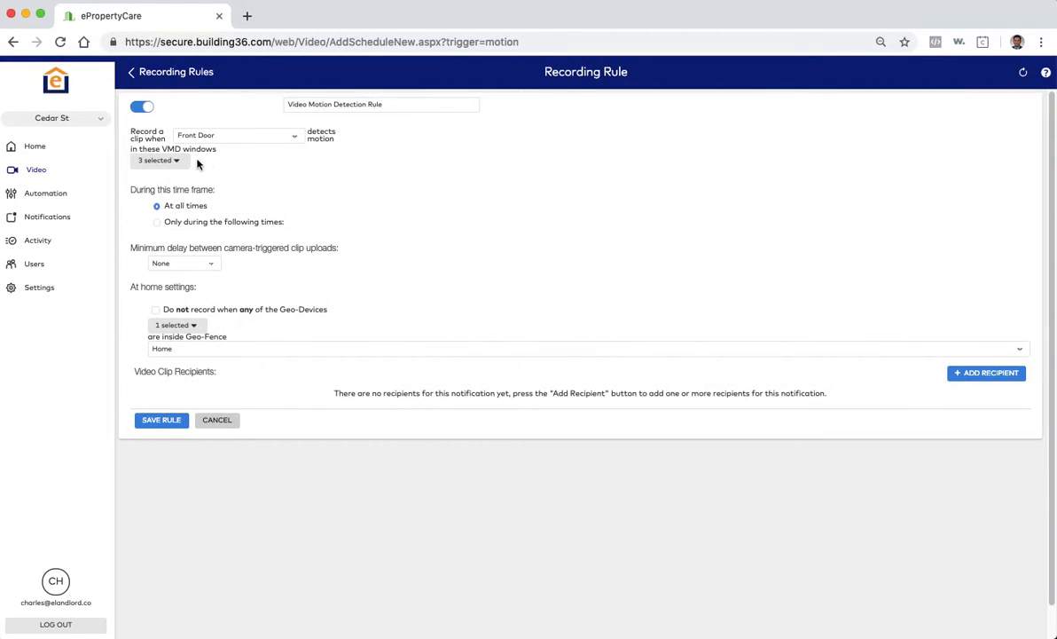
Review the rule's VMD window, time frame and minimum upload delay options, keeping all three windows, At all times and None.
{"action": "left_click", "coordinate": [179, 162]}
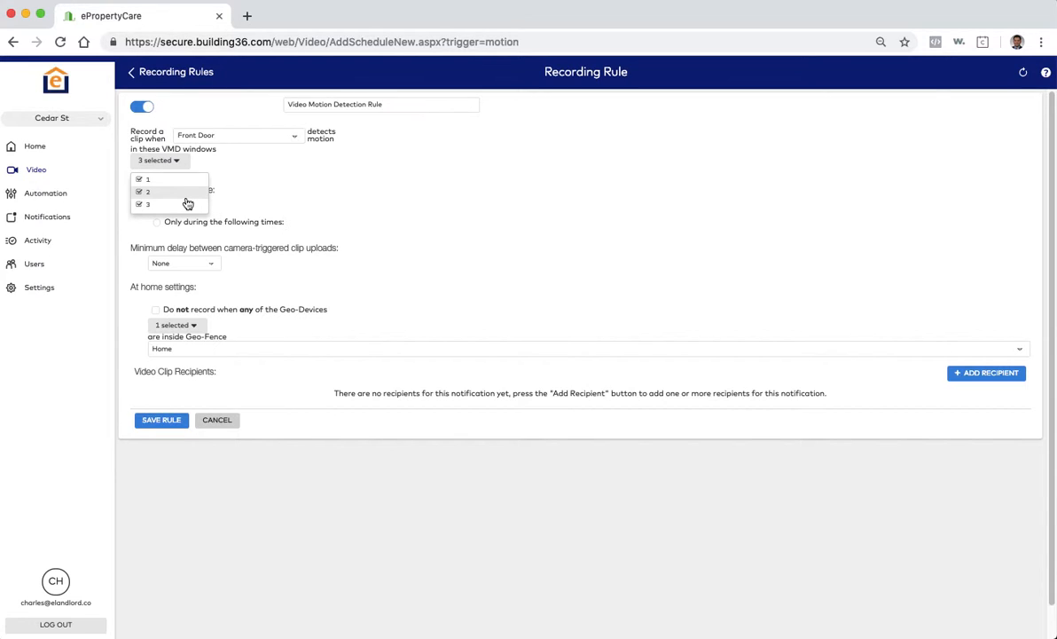
{"action": "left_click", "coordinate": [337, 208]}
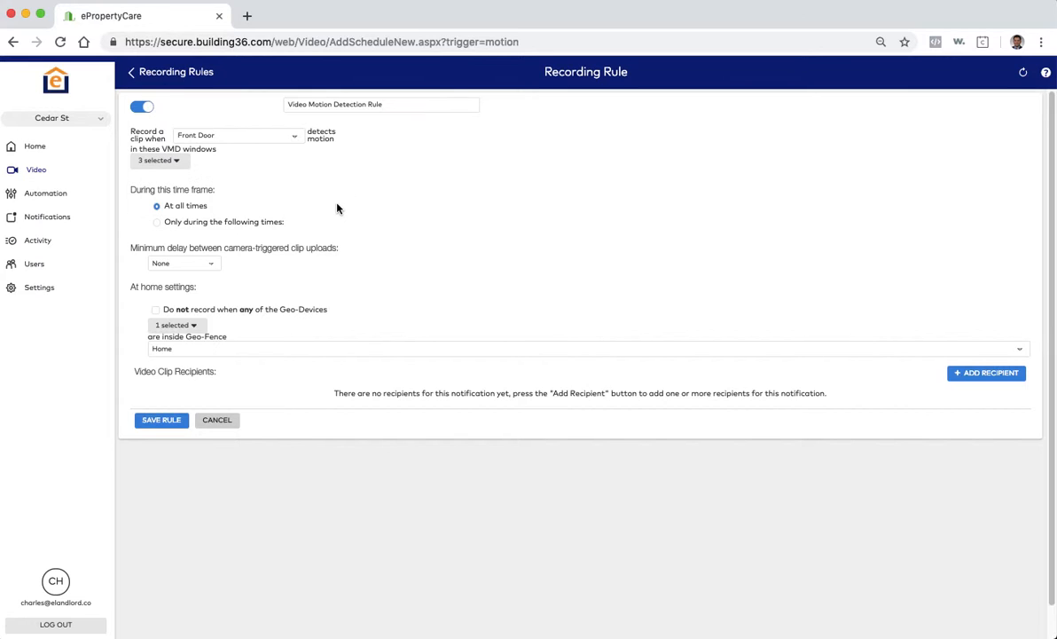
{"action": "left_click", "coordinate": [157, 224]}
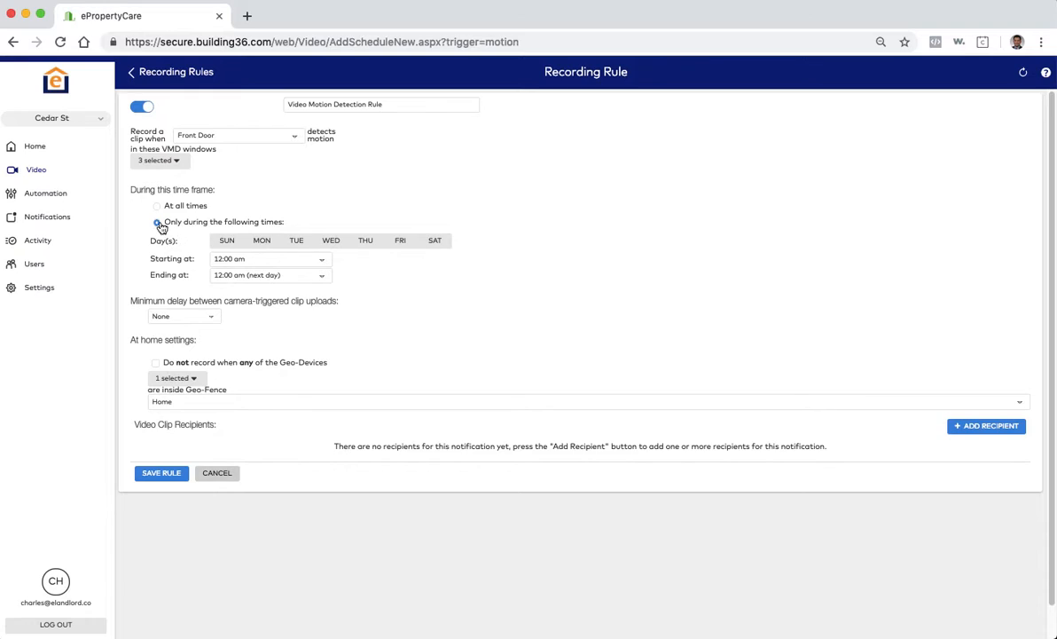
{"action": "left_click", "coordinate": [157, 206]}
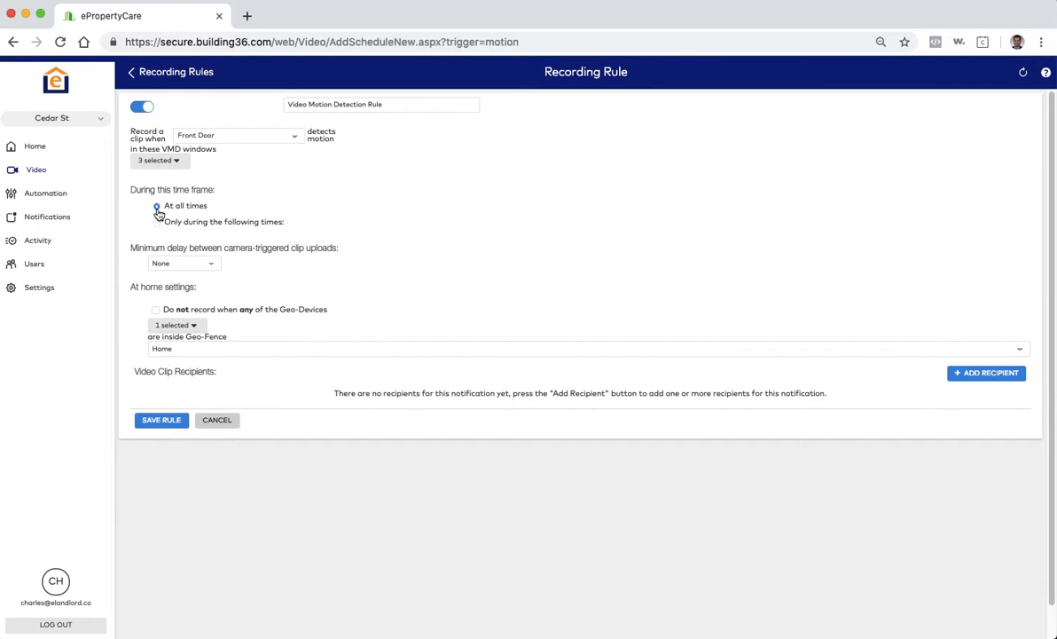
{"action": "left_click", "coordinate": [204, 265]}
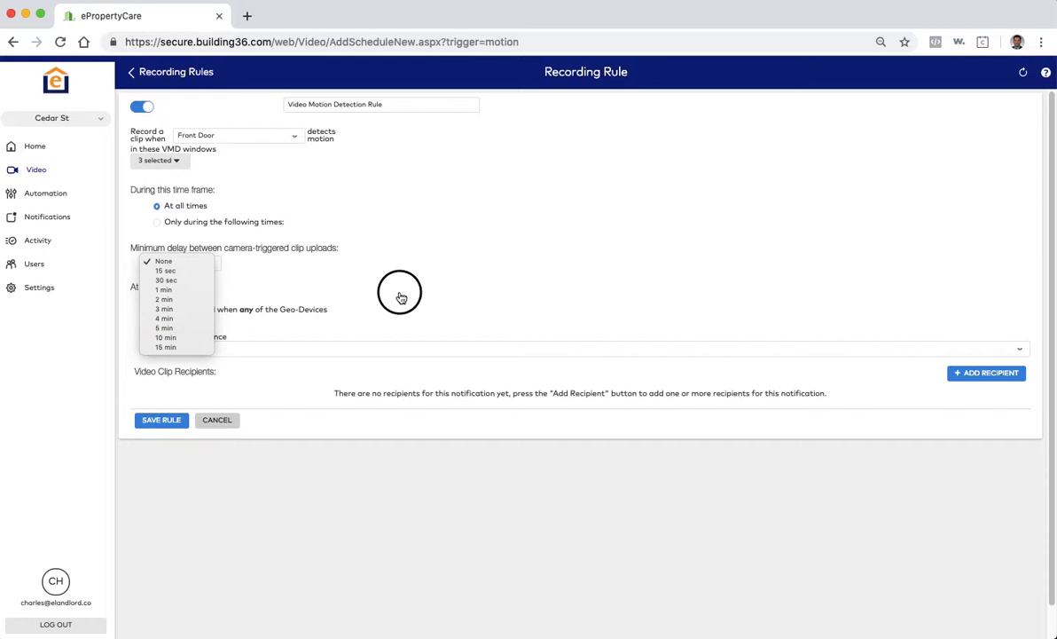
{"action": "left_click", "coordinate": [371, 275]}
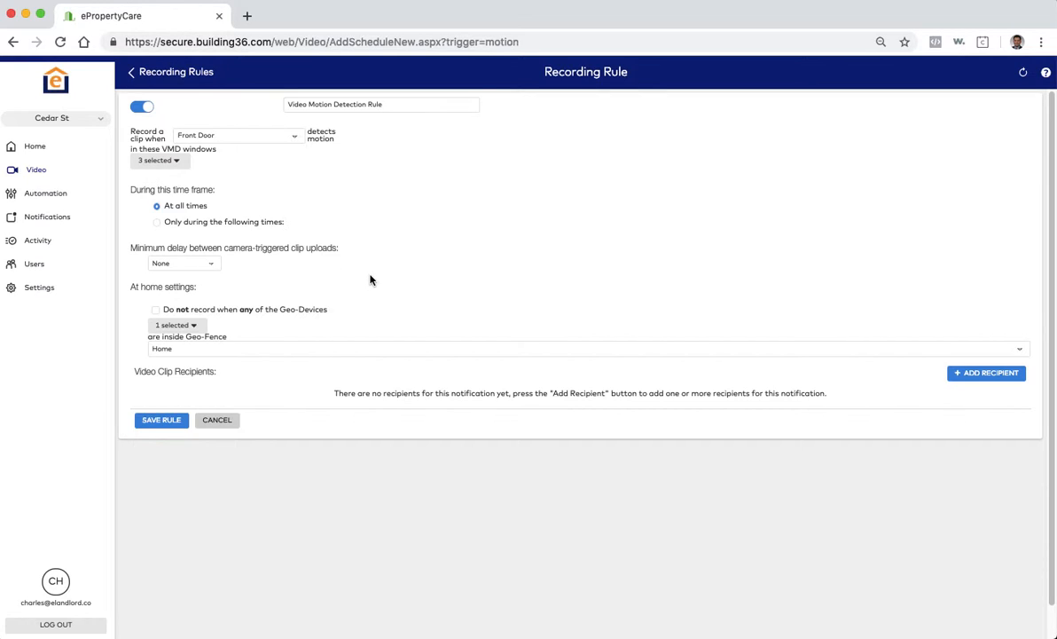
Set the rule not to record when any of the selected Geo-Devices are inside the Home Geo-Fence.
{"action": "left_click", "coordinate": [156, 310]}
{"action": "left_click", "coordinate": [188, 326]}
{"action": "left_click", "coordinate": [271, 332]}
{"action": "left_click", "coordinate": [222, 350]}
{"action": "left_click", "coordinate": [235, 363]}
Add the account owner's SMS contact from the address book as video clip recipient and save the rule.
{"action": "left_click", "coordinate": [986, 376]}
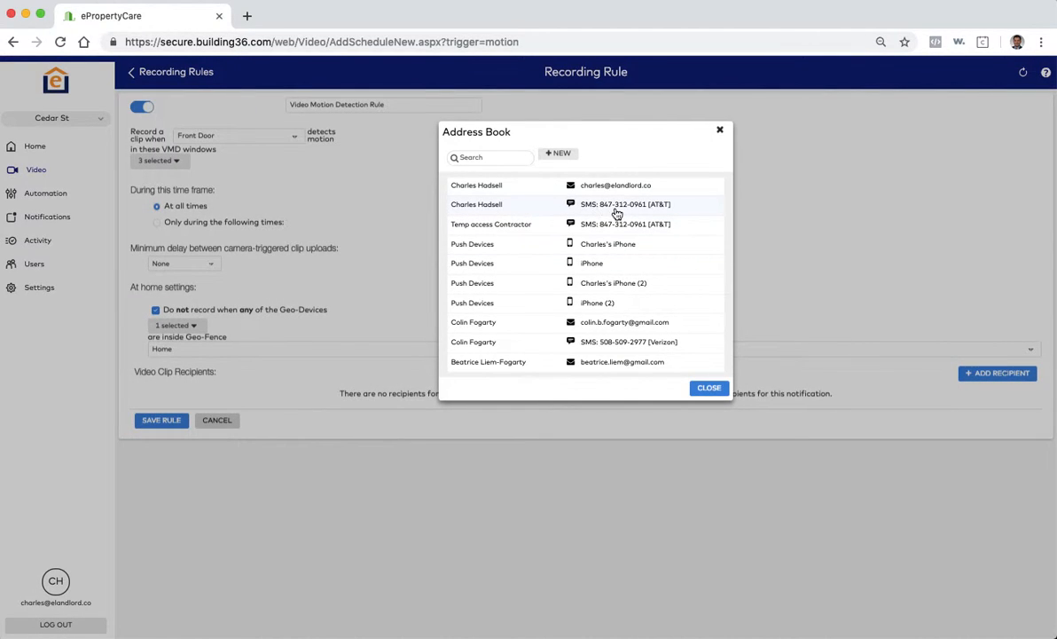
{"action": "left_click", "coordinate": [616, 214]}
{"action": "left_click", "coordinate": [710, 387]}
{"action": "left_click", "coordinate": [169, 434]}
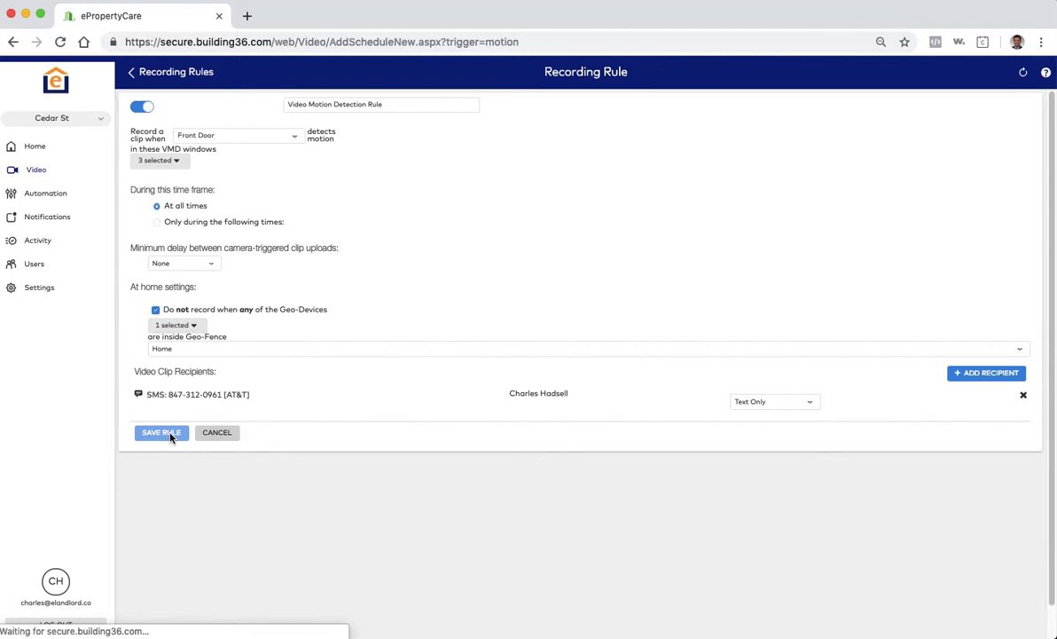